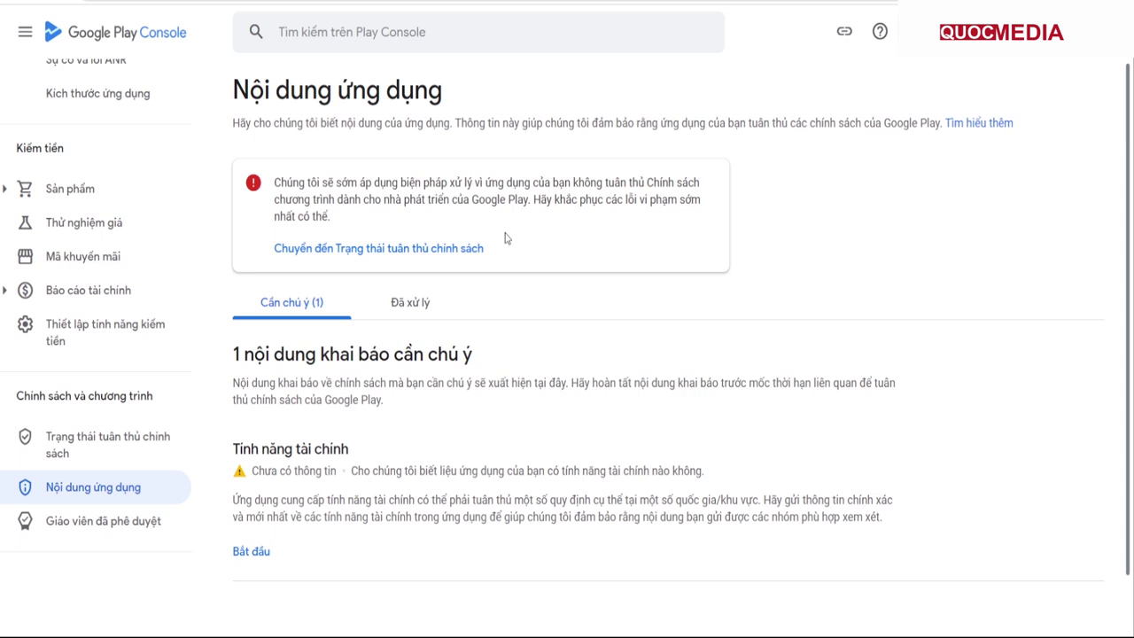
Go to the policy status page and highlight the Android 13 requirement and the 31 Aug 2023 block date
left_click(414, 258)
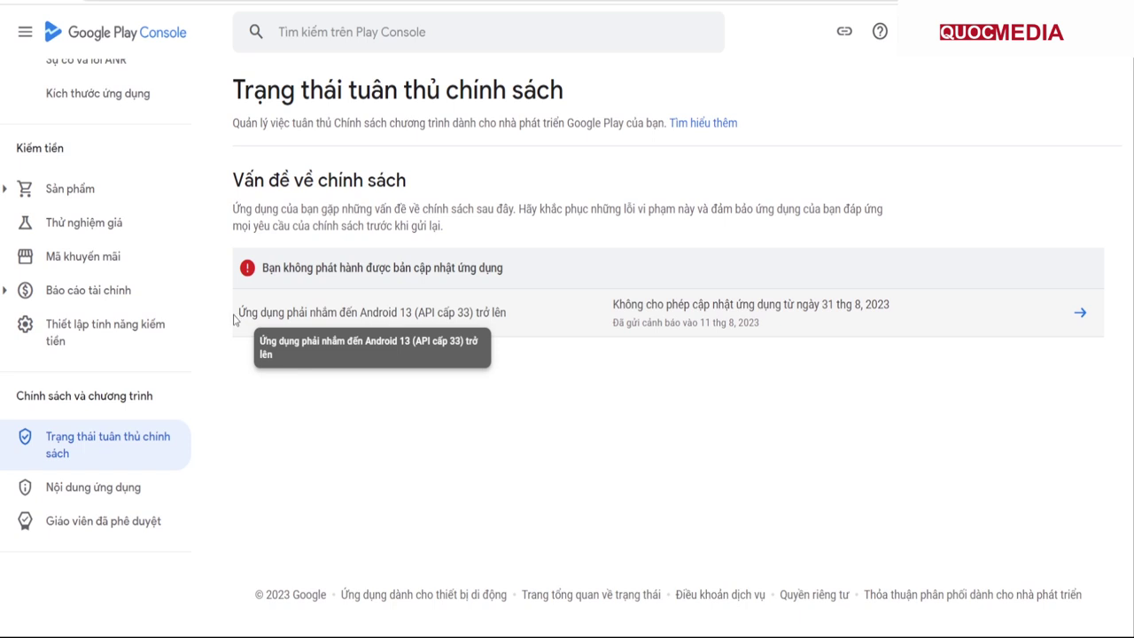
left_click_drag(240, 315, 384, 313)
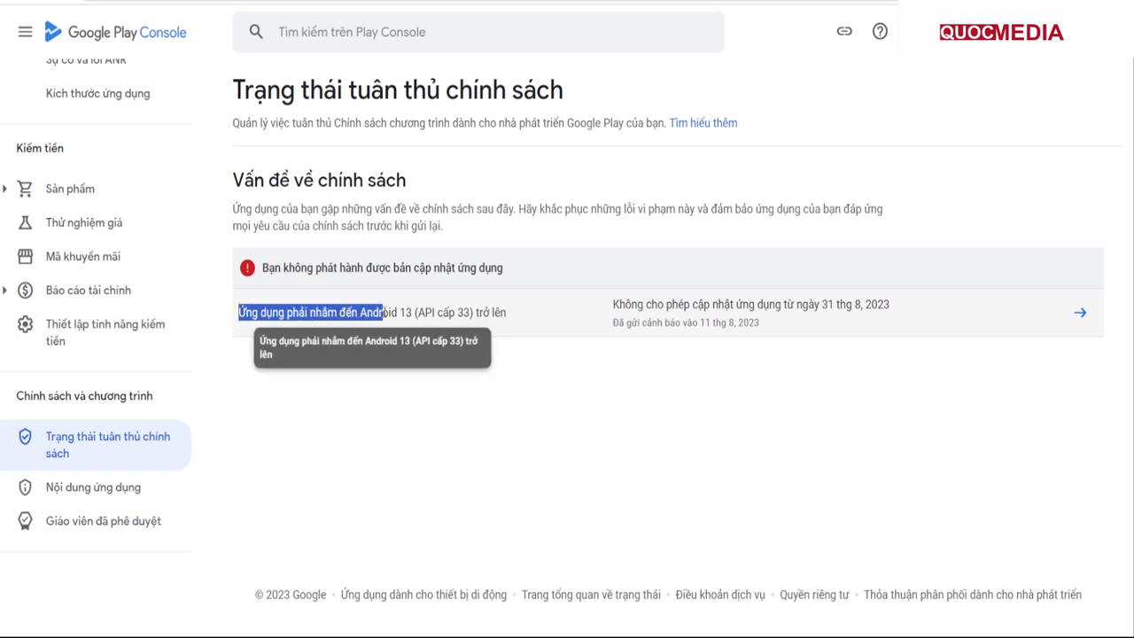
left_click_drag(384, 313, 412, 313)
left_click(629, 373)
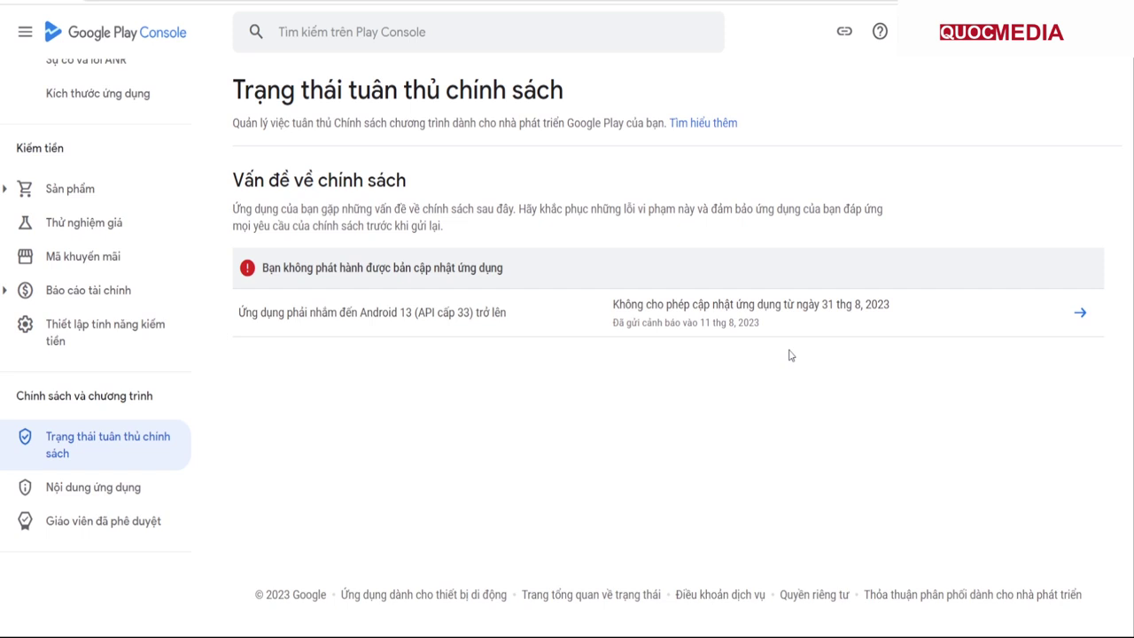
double_click(827, 304)
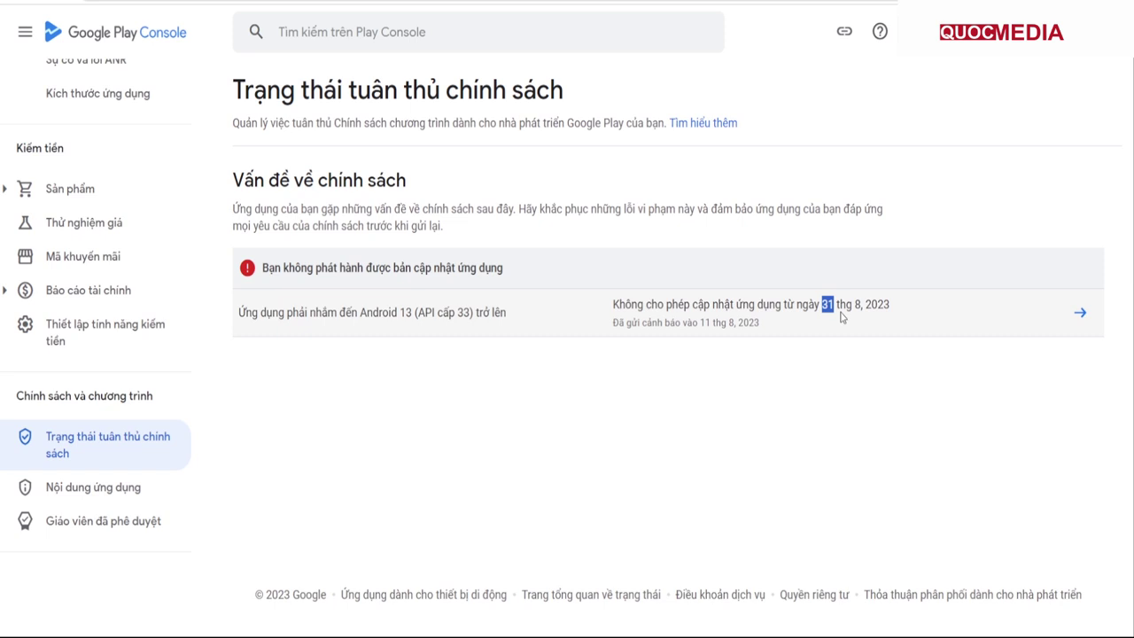
left_click(864, 358)
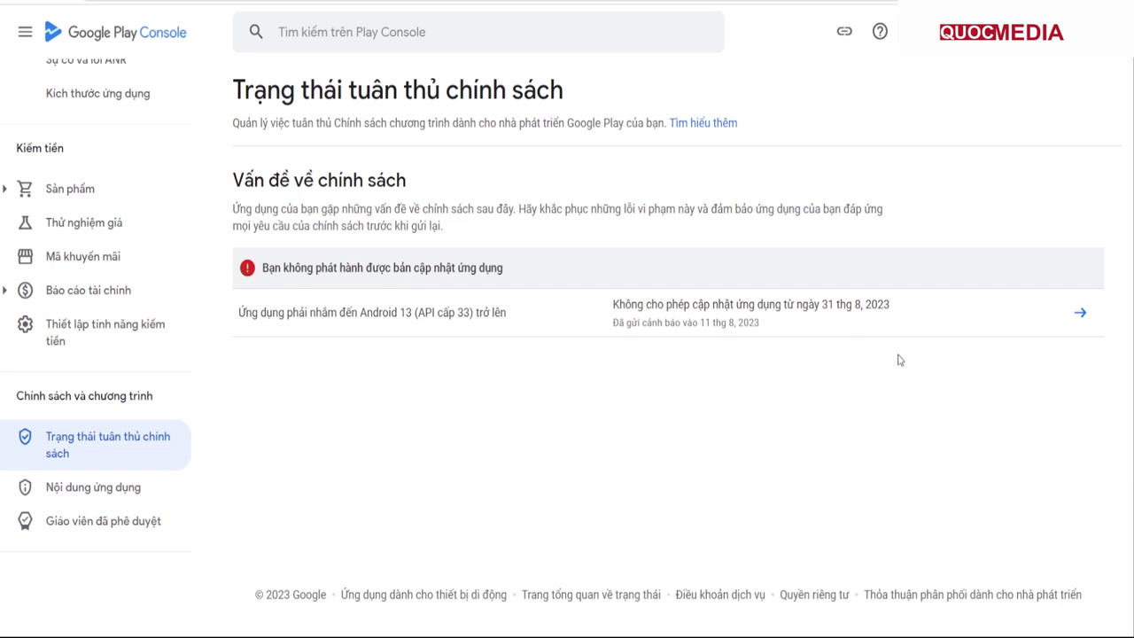
Open the Android 13 (API 33) issue details and scroll to the 'Bạn cần thêm thời gian?' section
left_click(1081, 319)
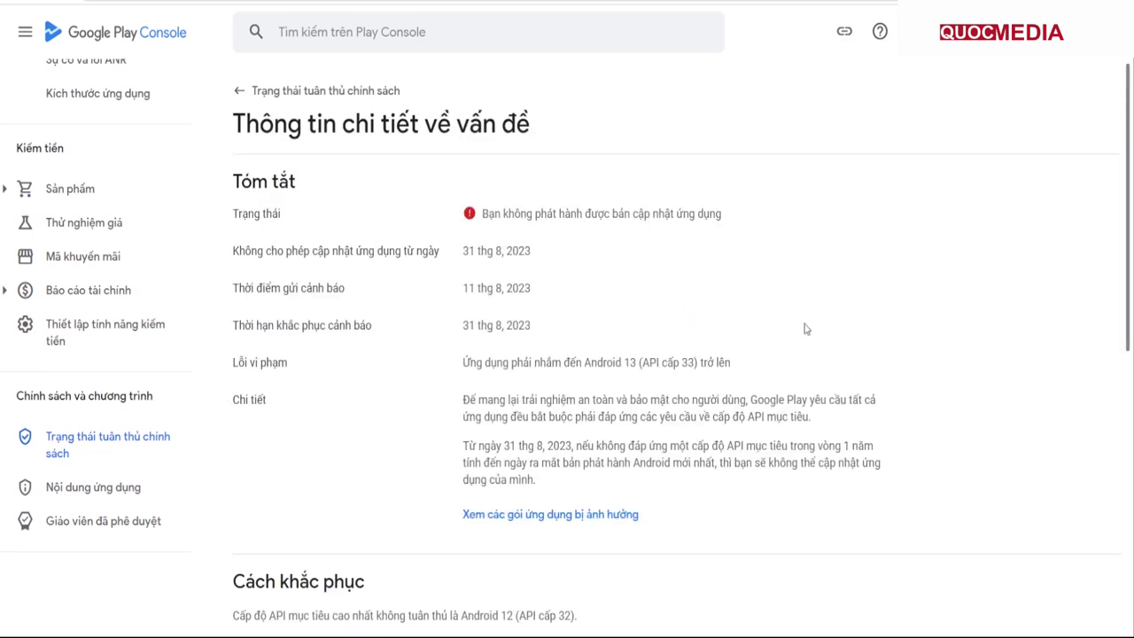
scroll(805, 329, "down", 2)
scroll(472, 256, "up", 2)
scroll(495, 350, "down", 2)
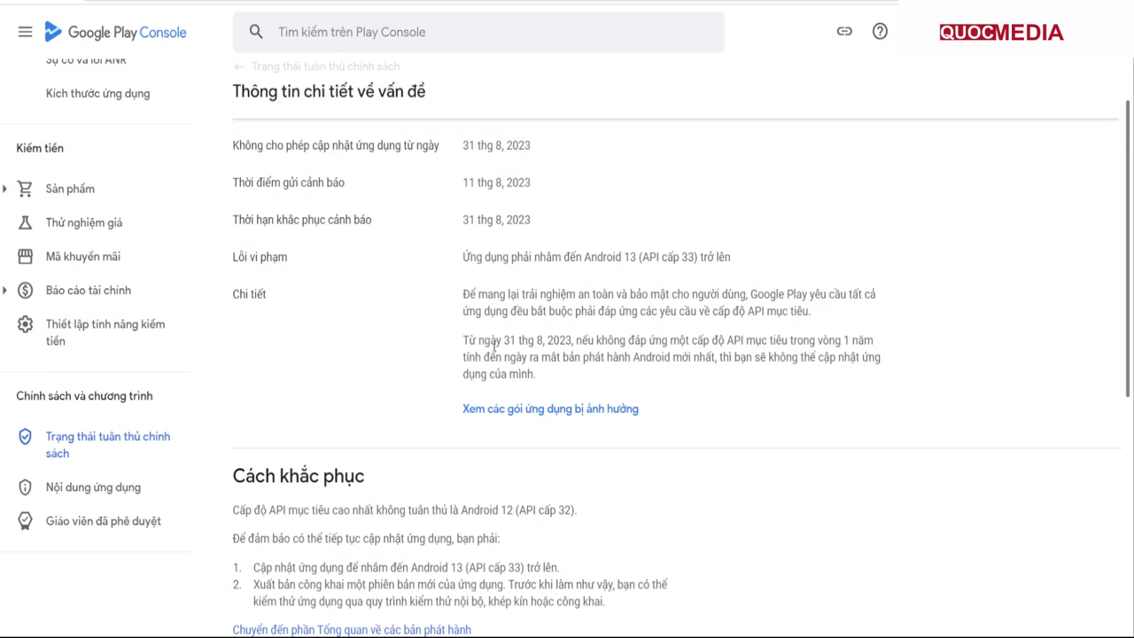
scroll(495, 349, "down", 4)
scroll(494, 350, "down", 2)
scroll(495, 351, "down", 2)
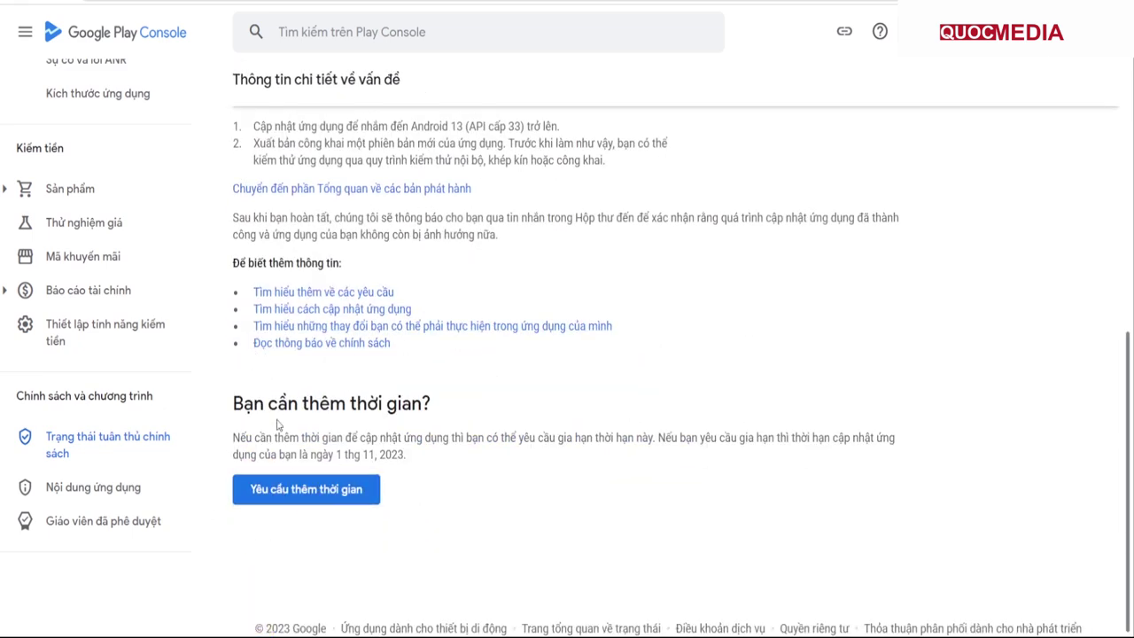
Request more time, citing many required app changes and waiting for a new SDK version, and submit
left_click(312, 498)
scroll(574, 390, "down", 1)
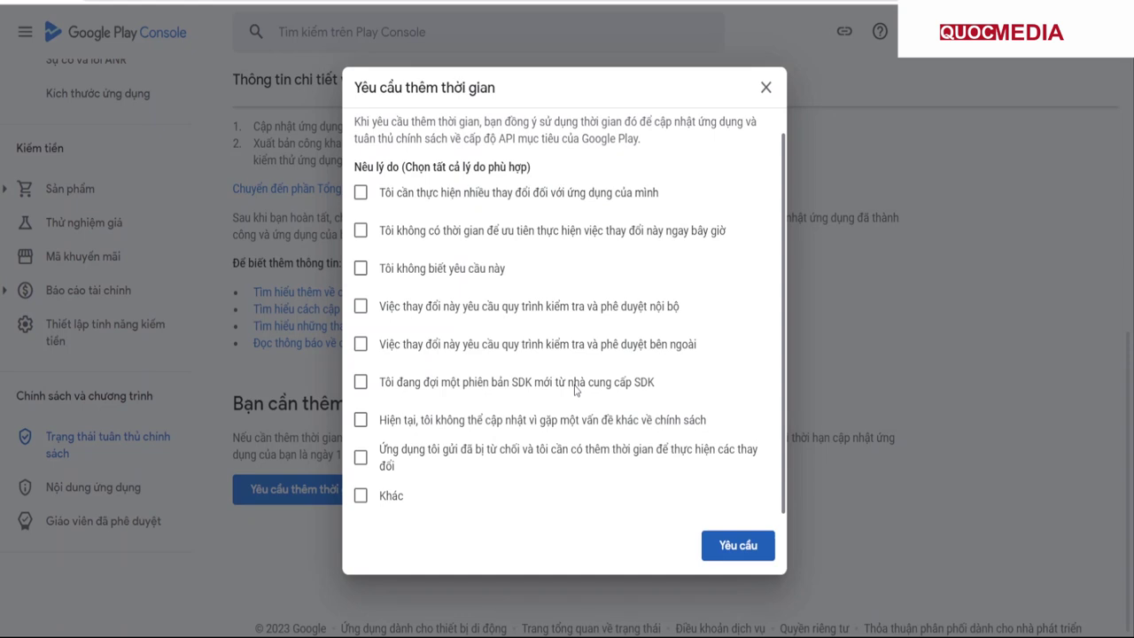
scroll(574, 390, "up", 1)
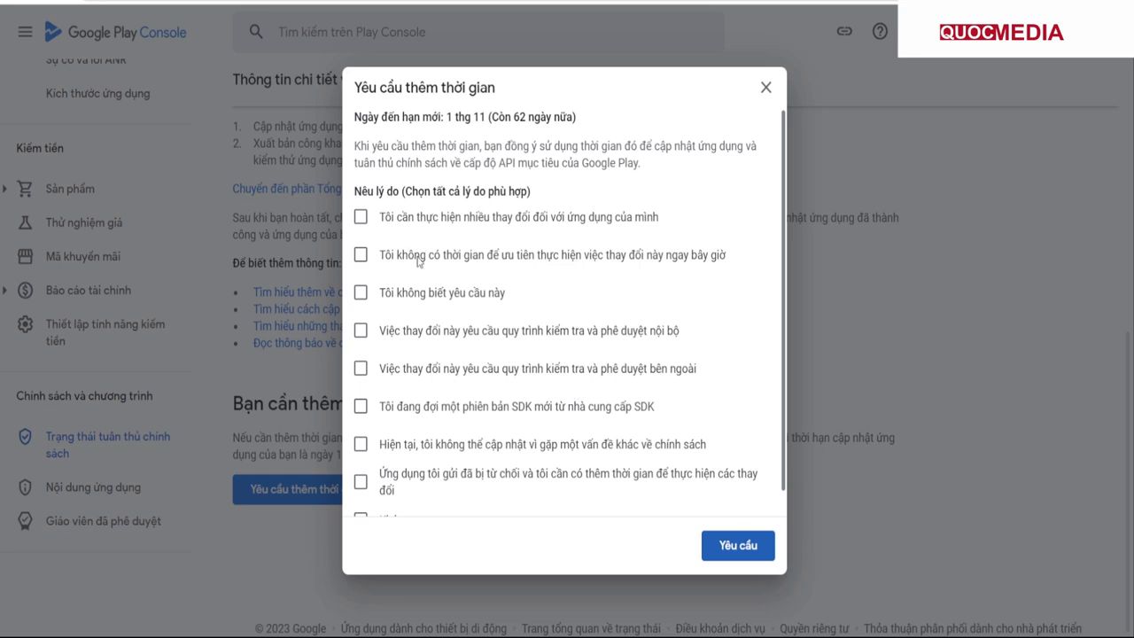
left_click(360, 217)
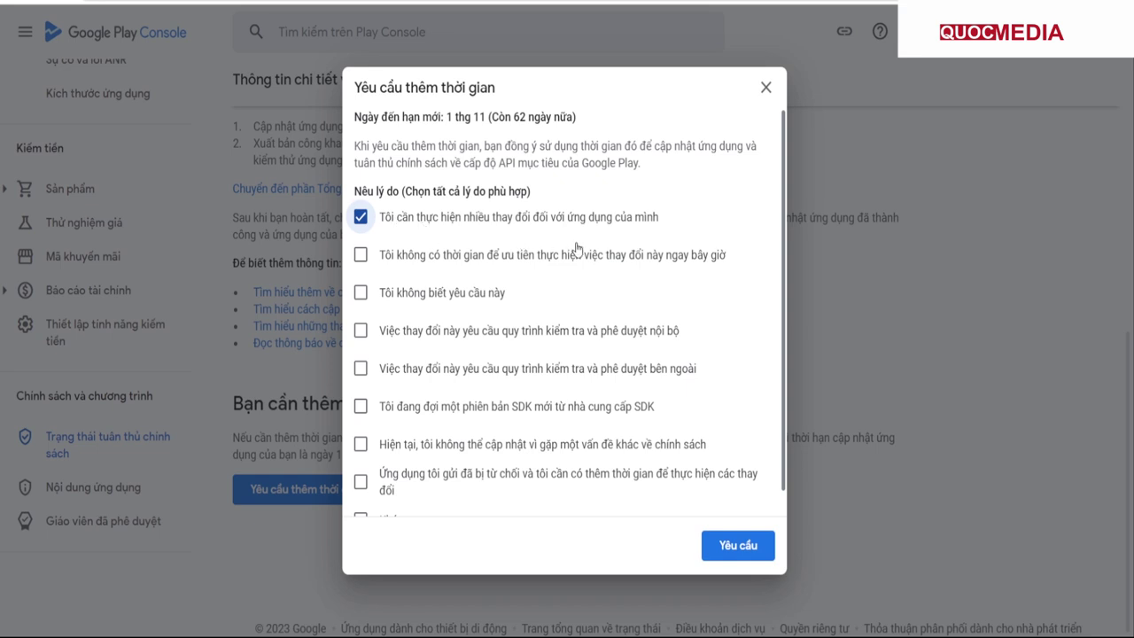
scroll(577, 325, "down", 1)
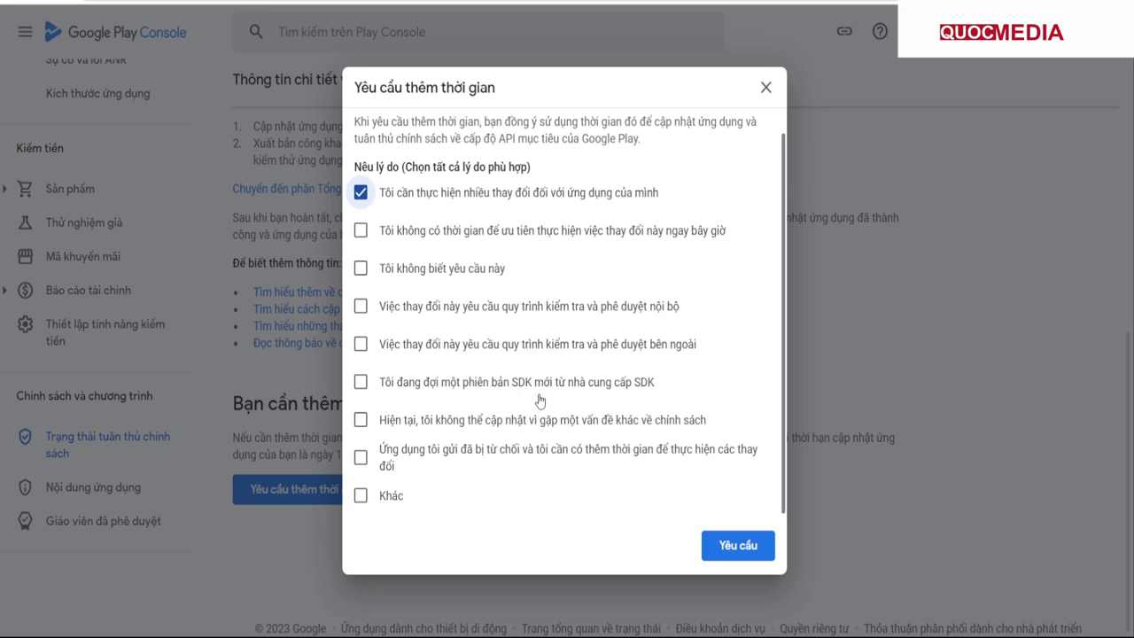
left_click(362, 383)
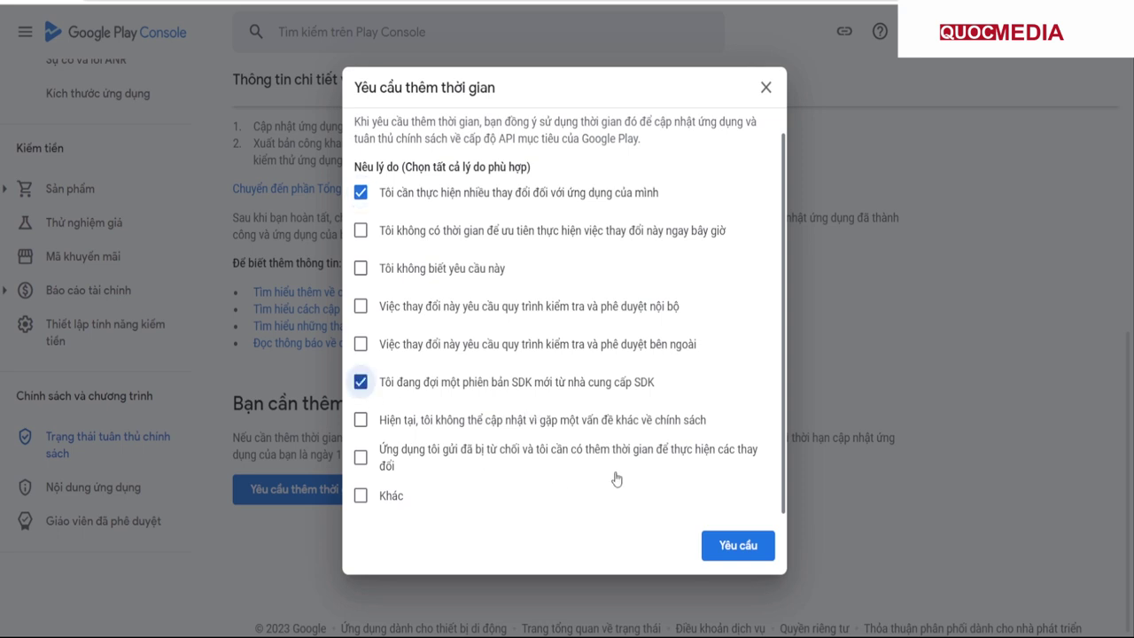
left_click(739, 547)
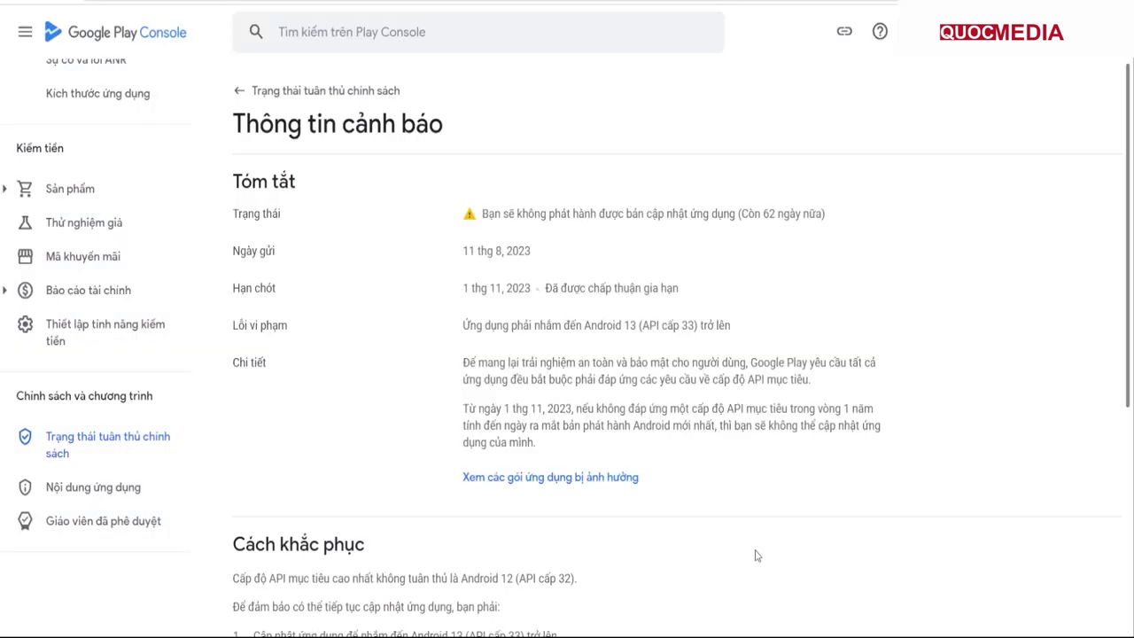
Review the warning details, highlighting the 11 Aug 2023 sent date and Android 13 in the violation line
scroll(732, 515, "down", 5)
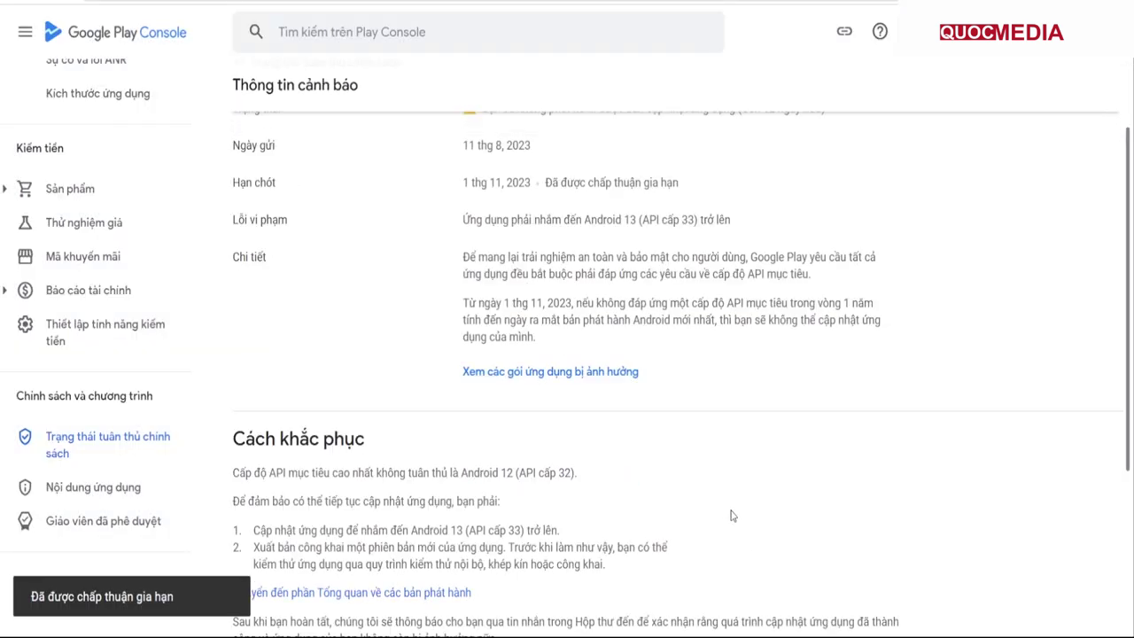
scroll(732, 516, "up", 5)
scroll(732, 516, "down", 5)
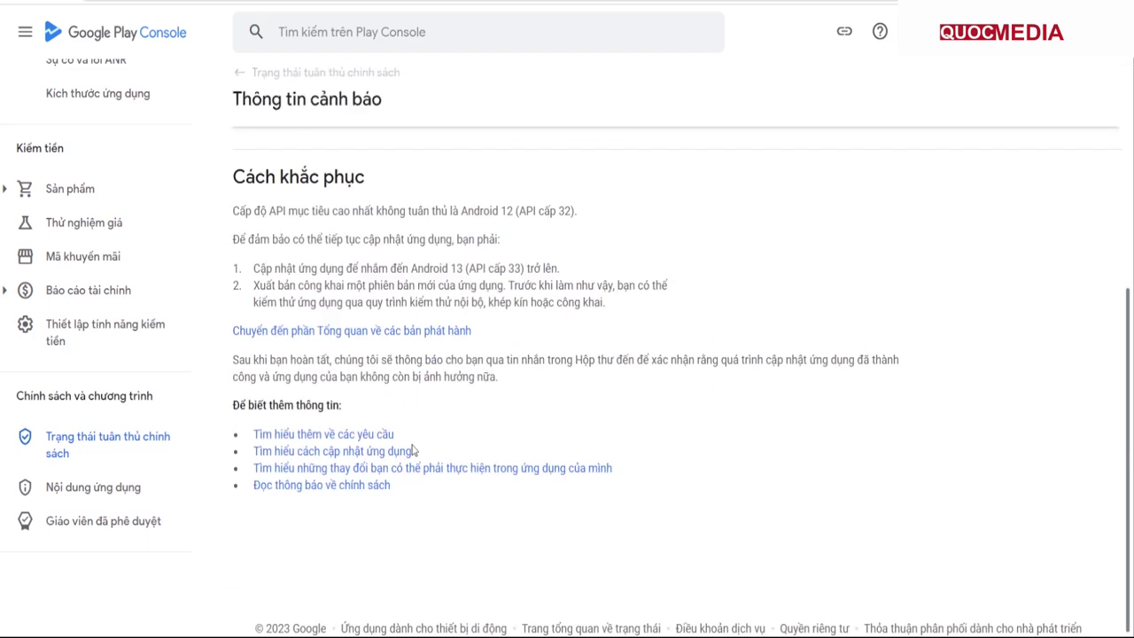
scroll(293, 464, "up", 5)
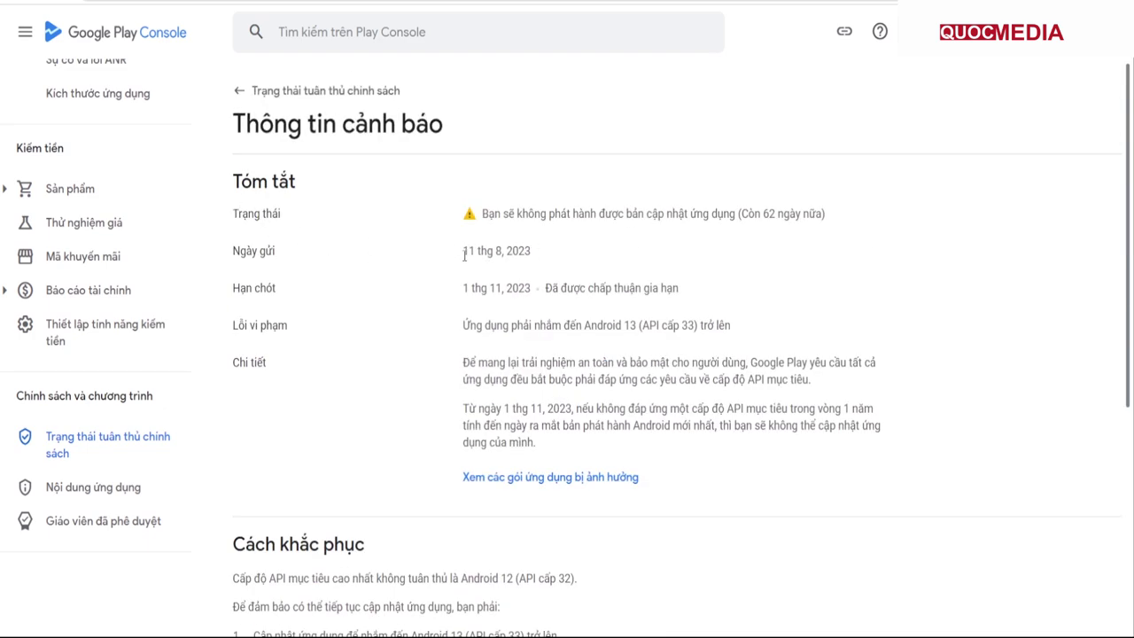
left_click_drag(465, 256, 532, 252)
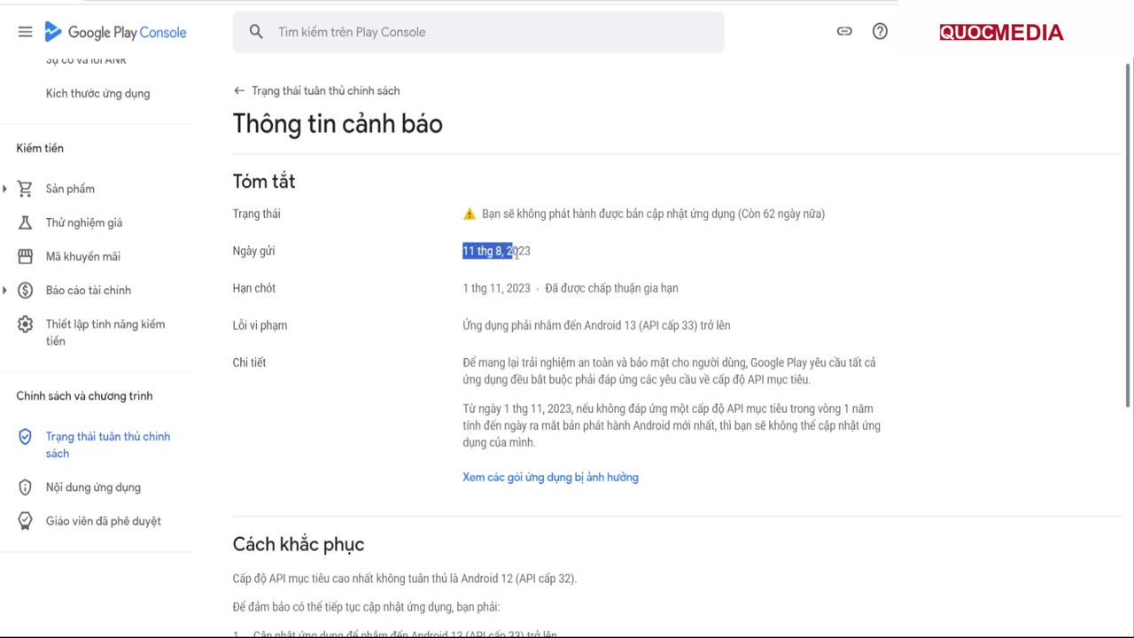
left_click(365, 298)
left_click_drag(584, 325, 638, 326)
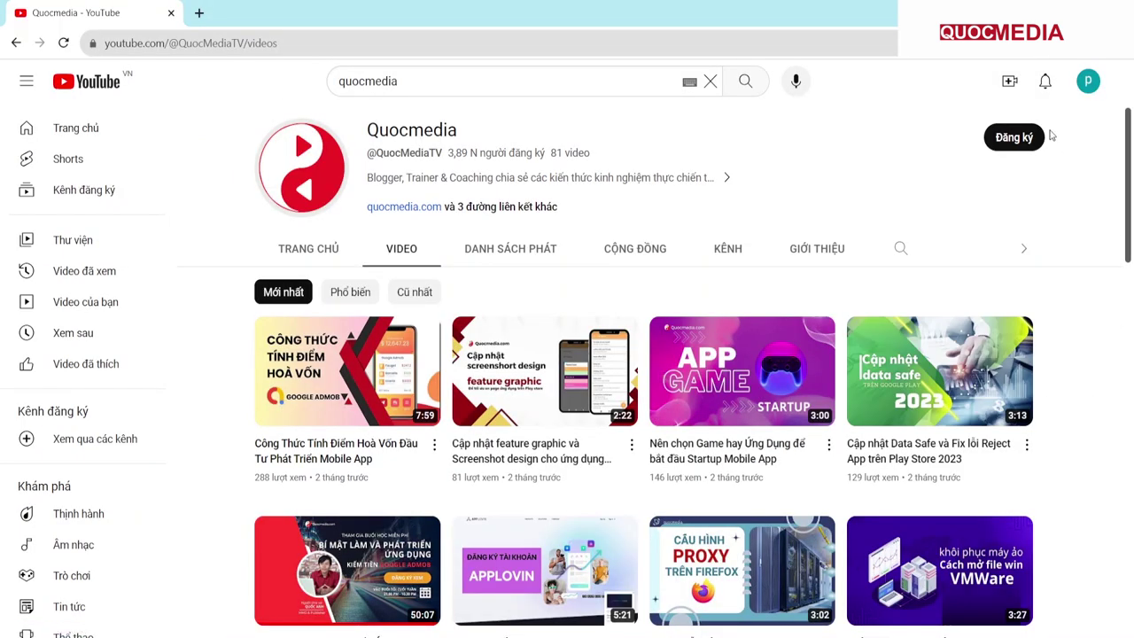
Subscribe to the Quocmedia channel with the bell set to all notifications
left_click(1007, 141)
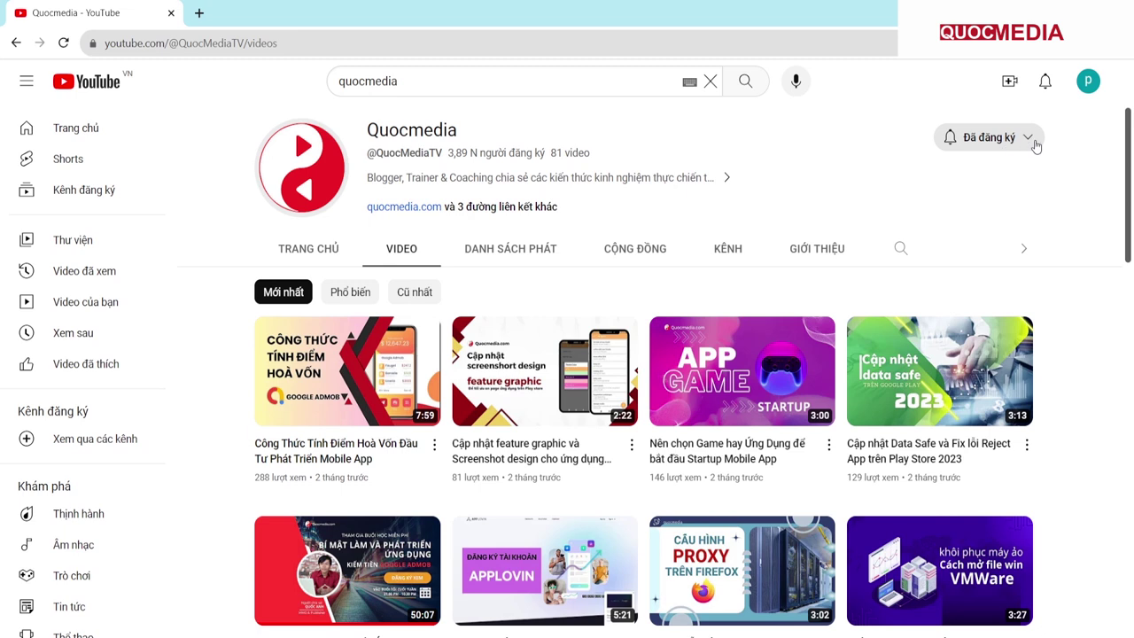
left_click(1033, 142)
left_click(1011, 173)
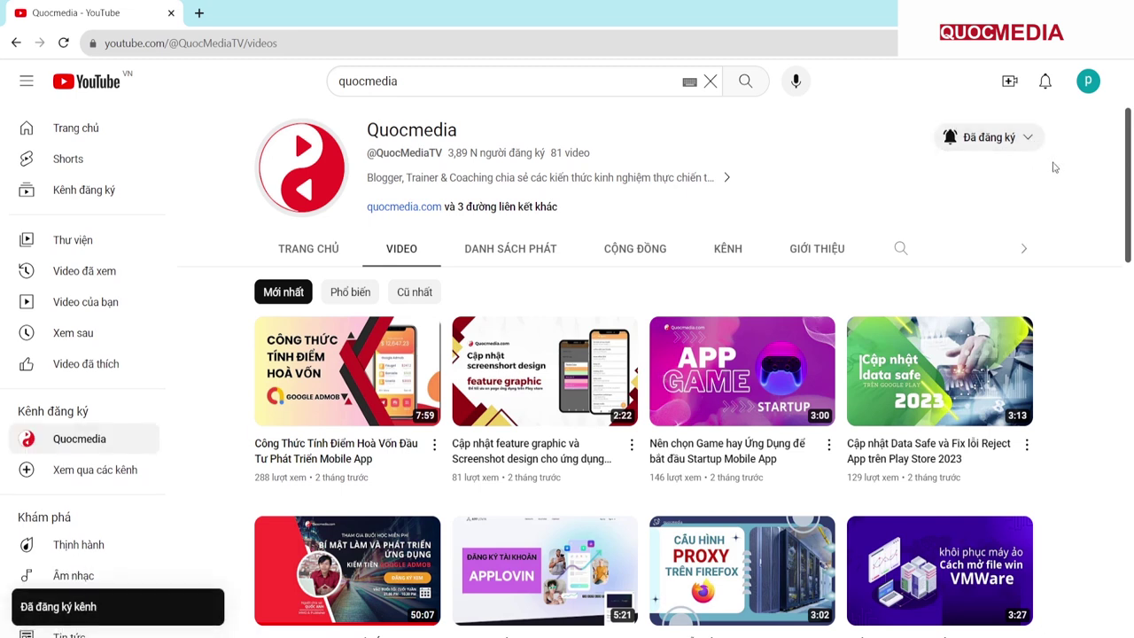